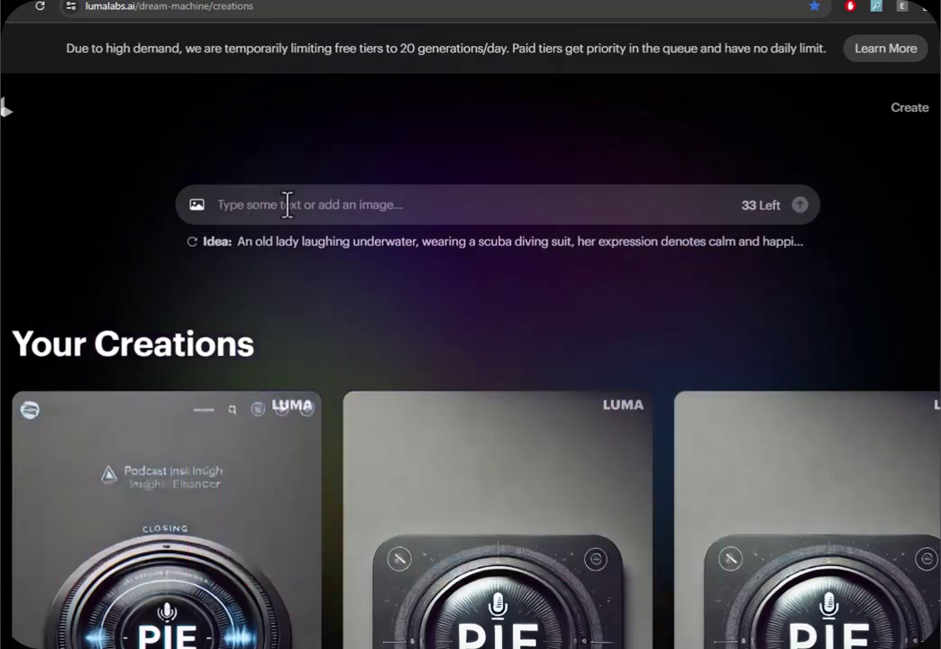
# Add the Entity Ranker image as the start frame and generate a video from it without a text prompt.
pyautogui.moveTo(18, 216); pyautogui.dragTo(259, 217)
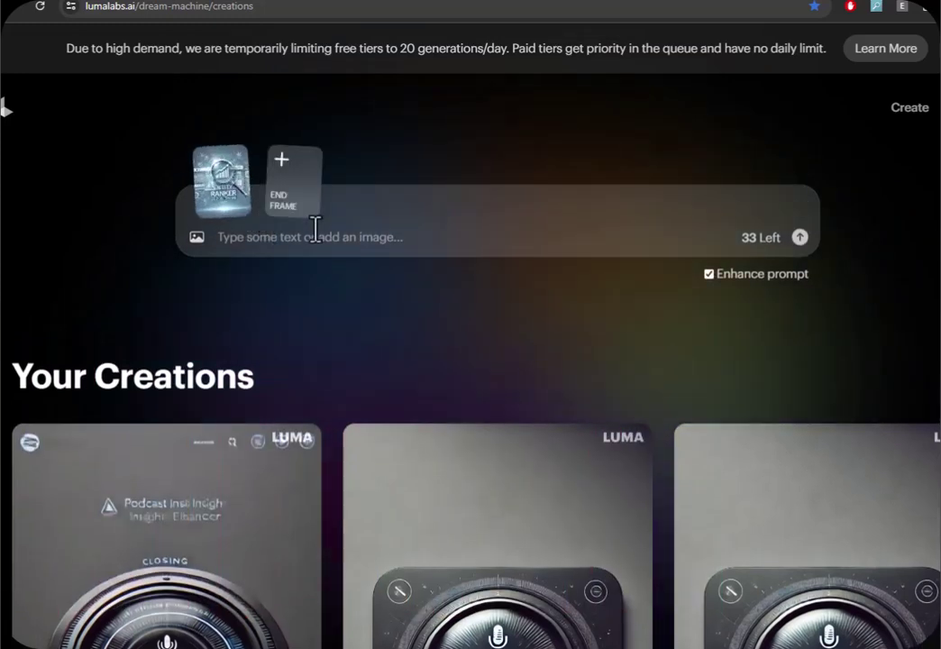
pyautogui.click(800, 240)
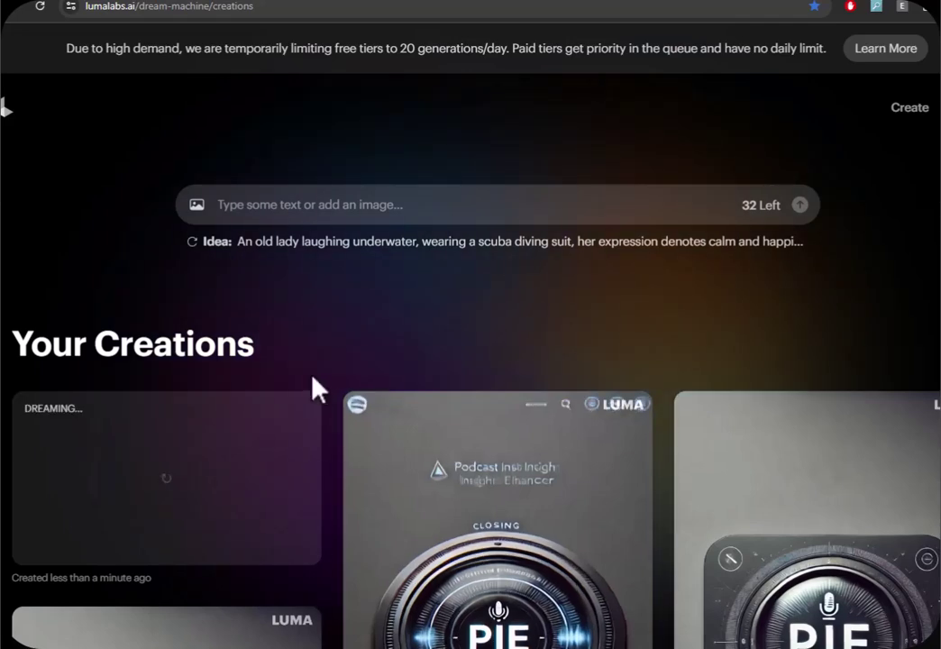
# Look through the earlier podcast-themed videos in Your Creations and load more of them.
pyautogui.scroll(-2, 510, 467)
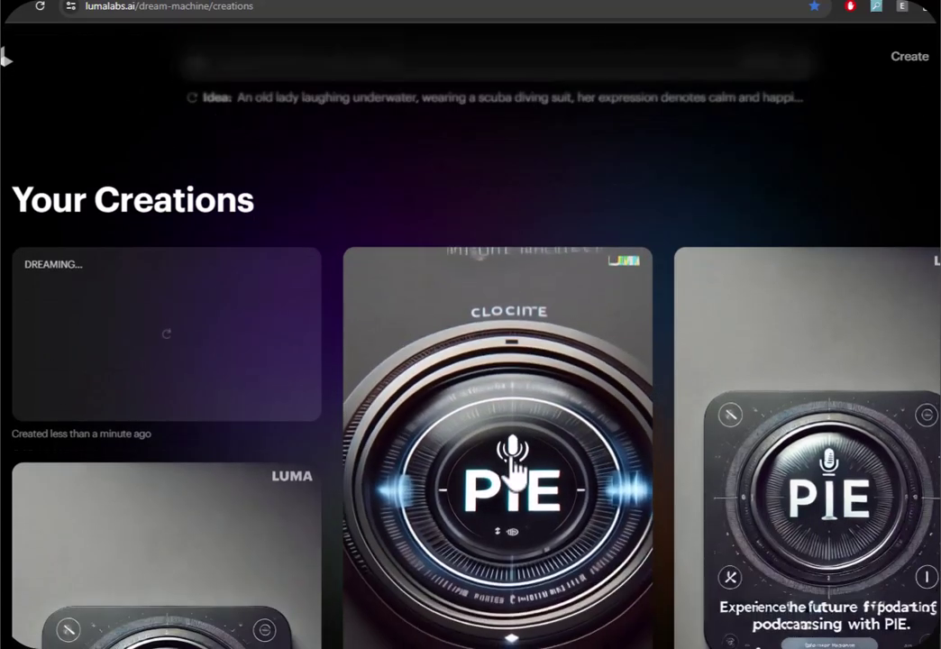
pyautogui.scroll(-6, 514, 465)
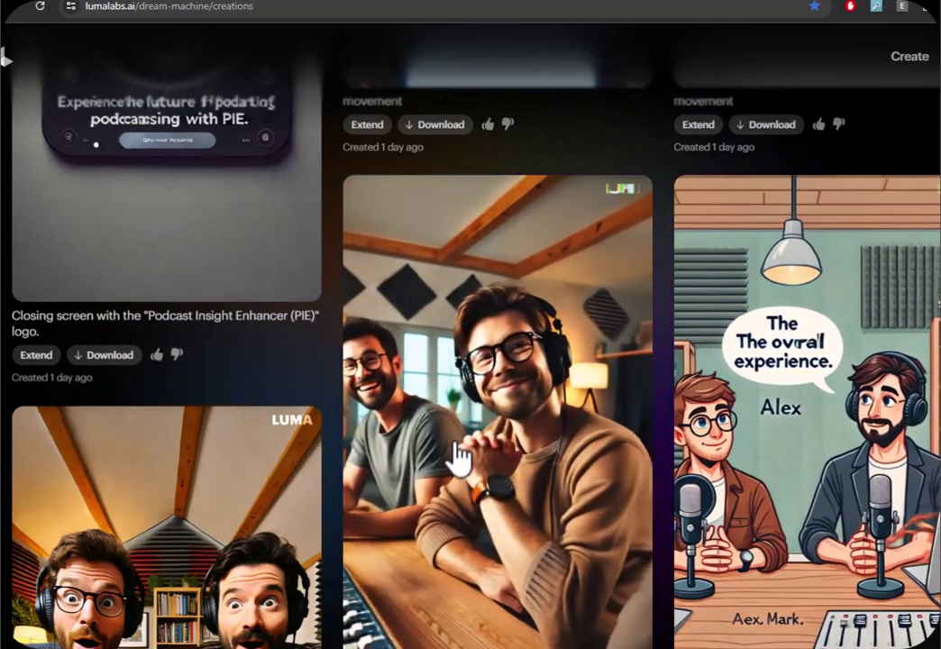
pyautogui.scroll(-10, 460, 460)
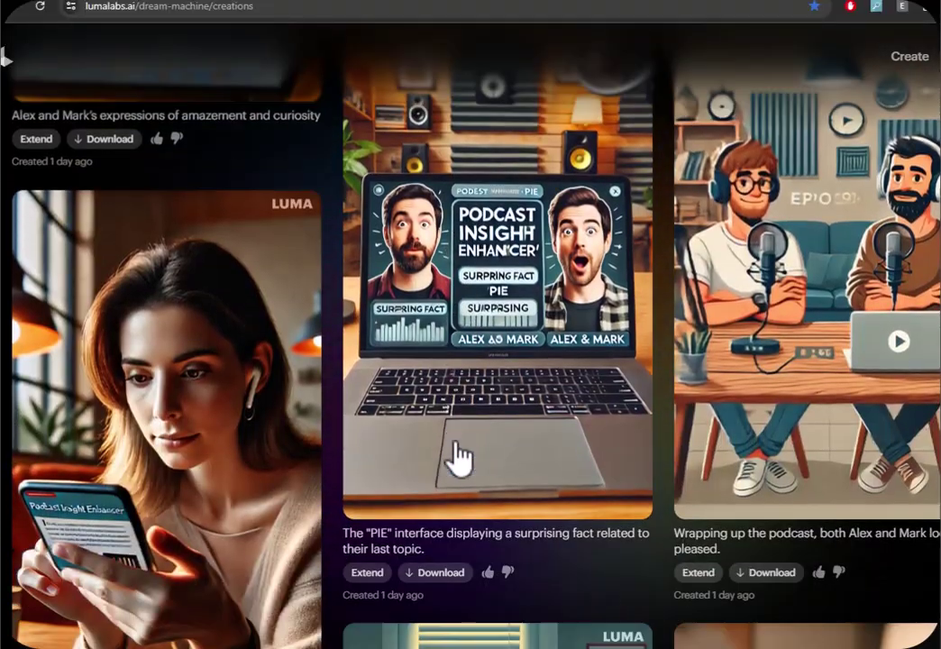
pyautogui.scroll(-2, 227, 463)
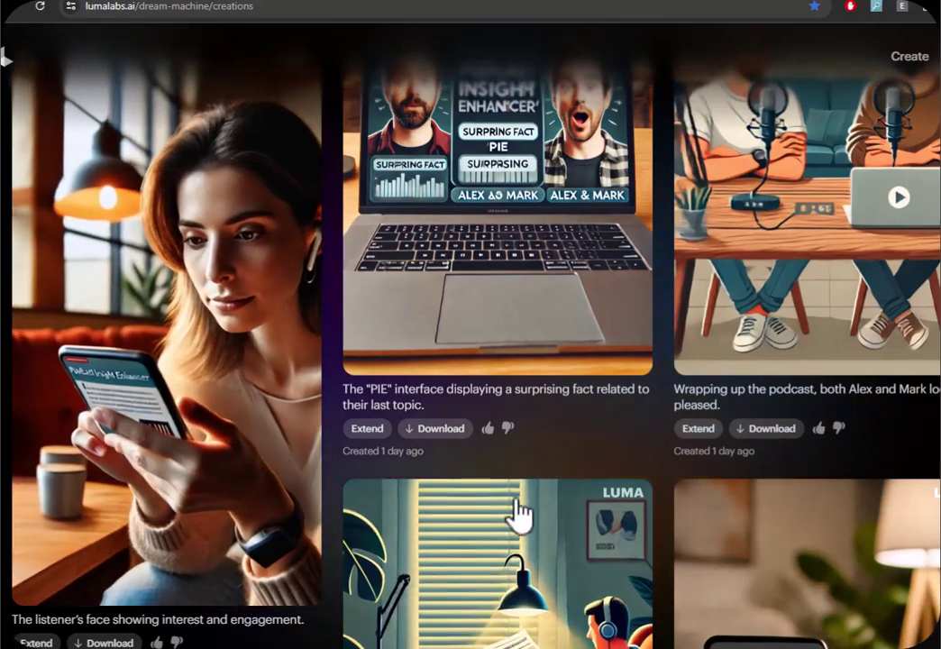
pyautogui.scroll(-2, 522, 516)
pyautogui.scroll(-3, 536, 511)
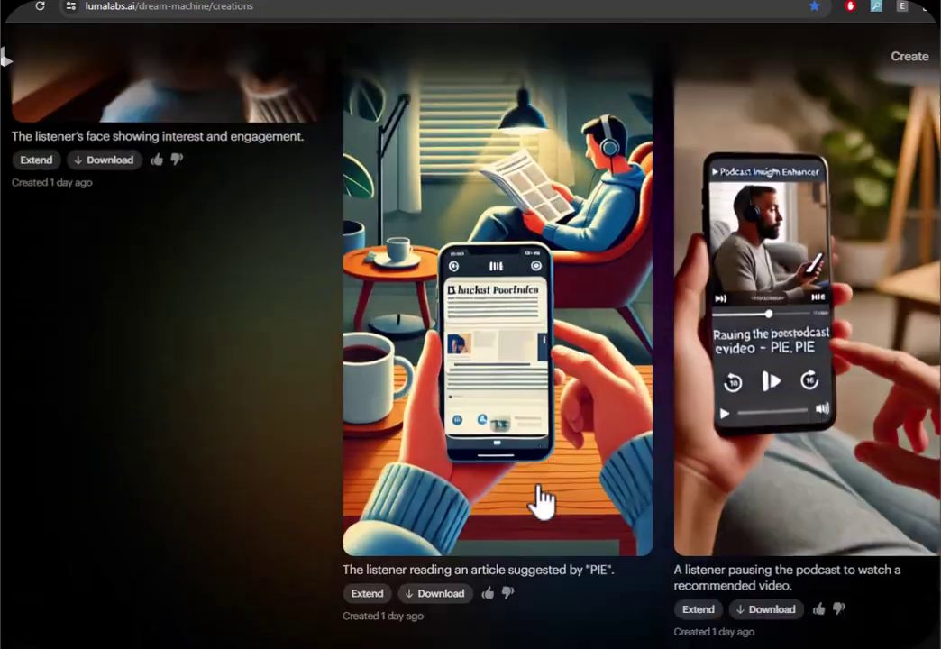
pyautogui.scroll(-1, 539, 570)
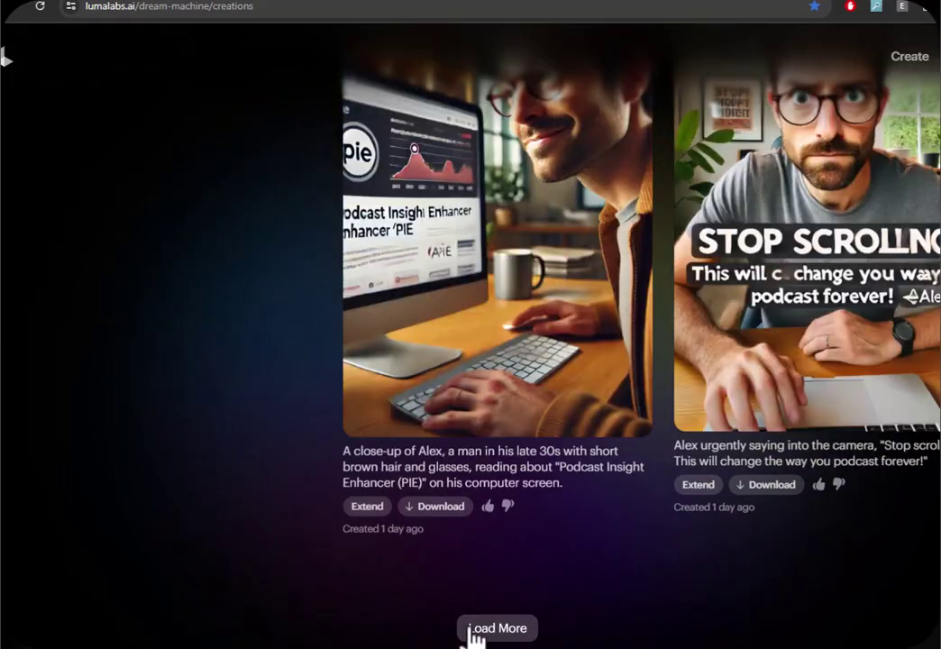
pyautogui.click(475, 634)
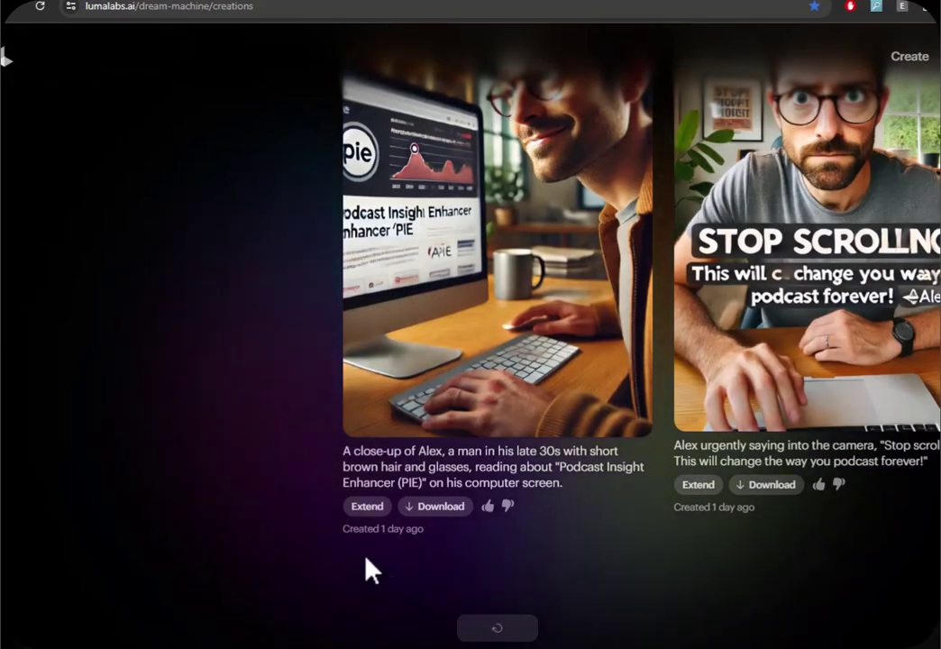
pyautogui.scroll(10, 294, 526)
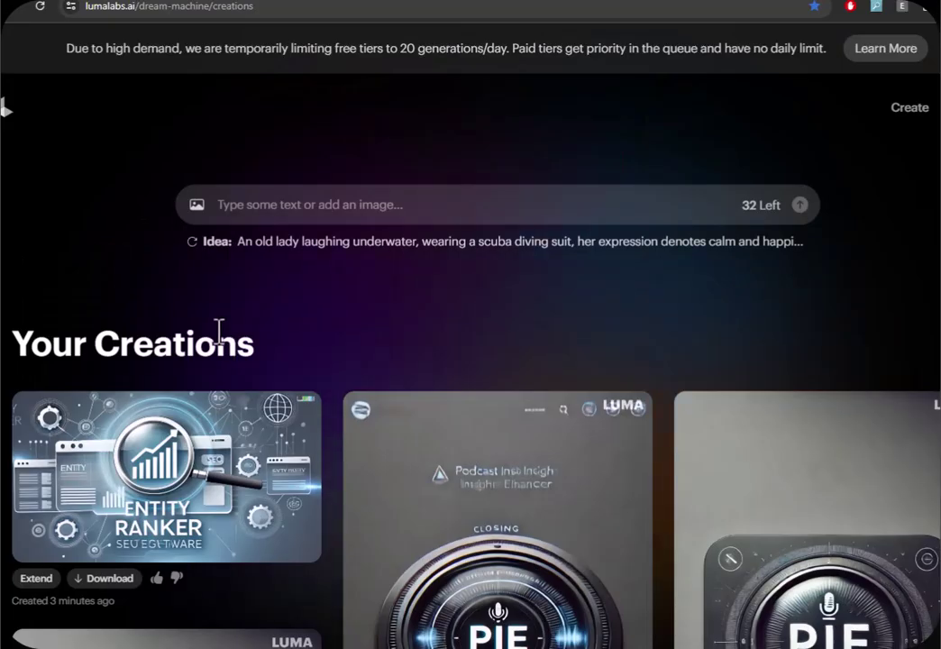
# Open the finished Entity Ranker video and download it without a watermark.
pyautogui.click(174, 507)
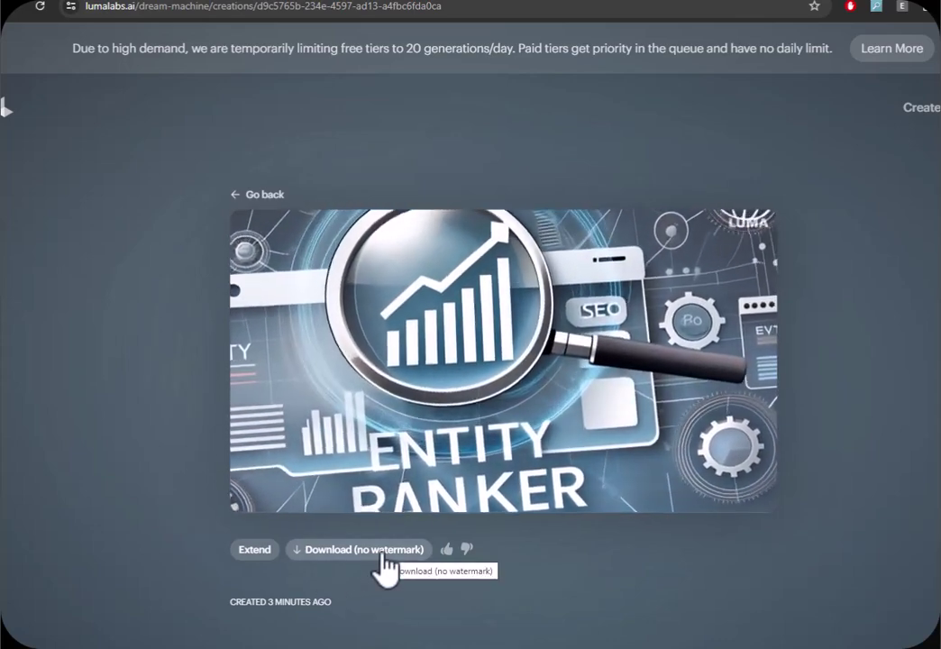
pyautogui.click(385, 566)
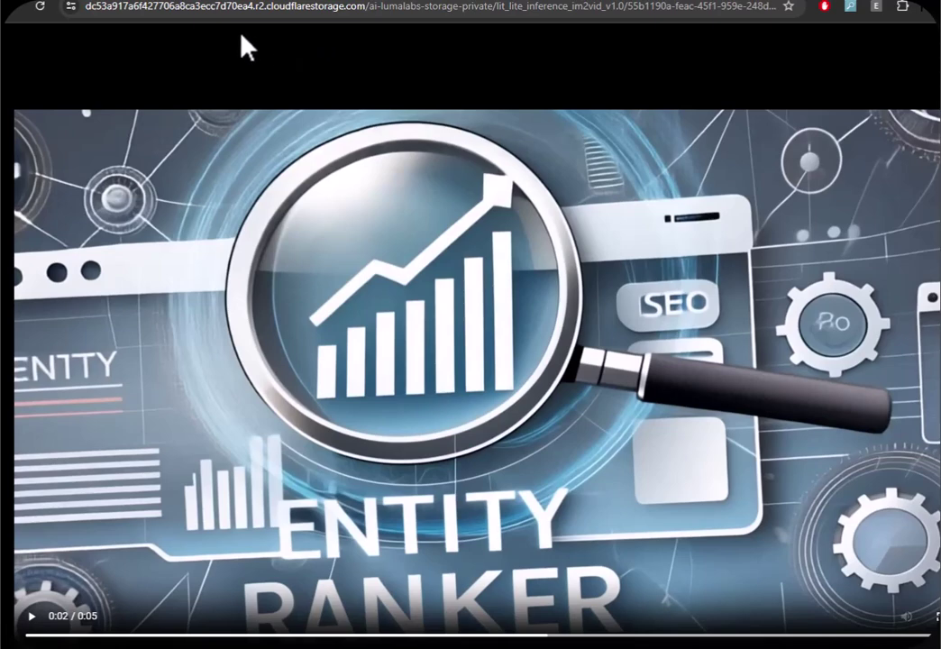
# Switch to CloudConvert's MP4 to GIF converter, add Tutorial.mp4 from the computer and convert it to GIF.
pyautogui.click(197, 3)
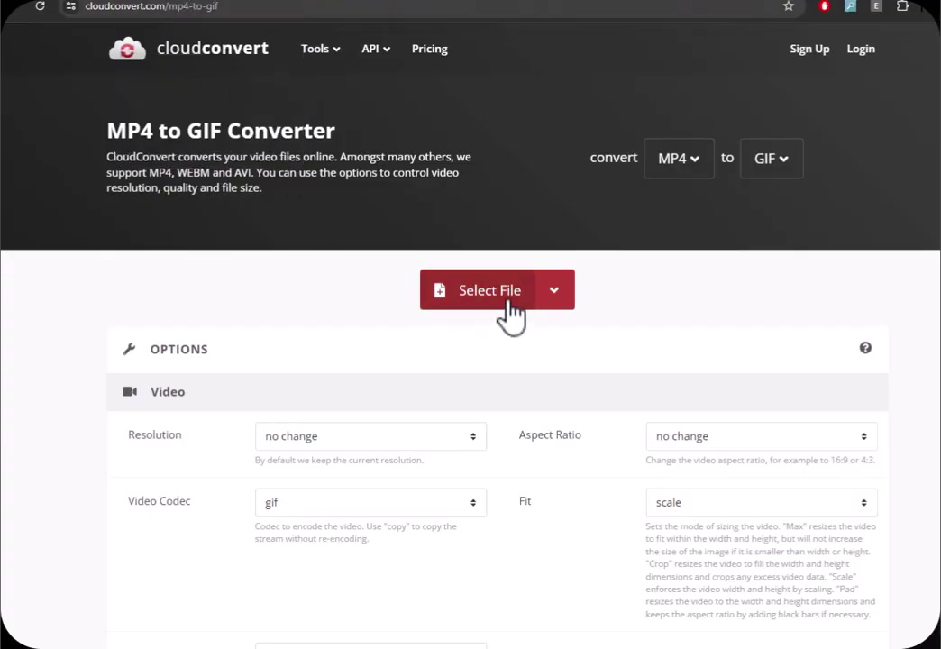
pyautogui.click(557, 297)
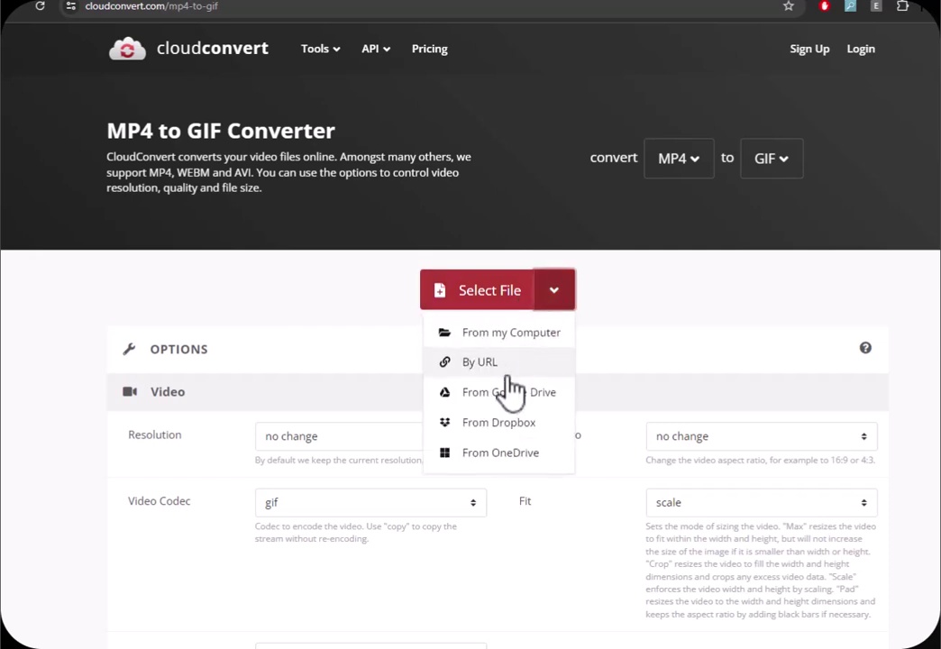
pyautogui.click(505, 333)
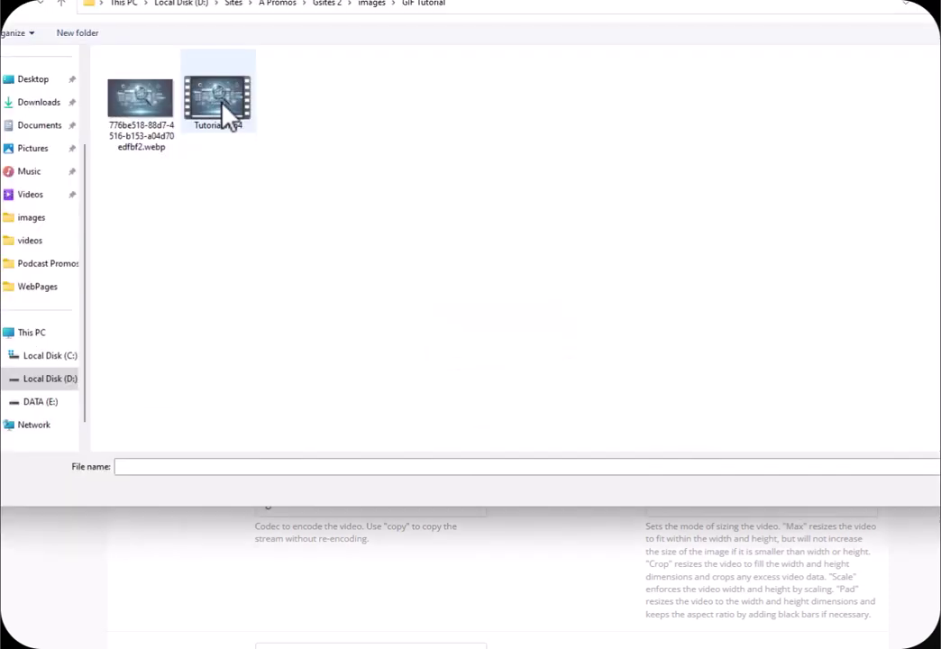
pyautogui.click(223, 104)
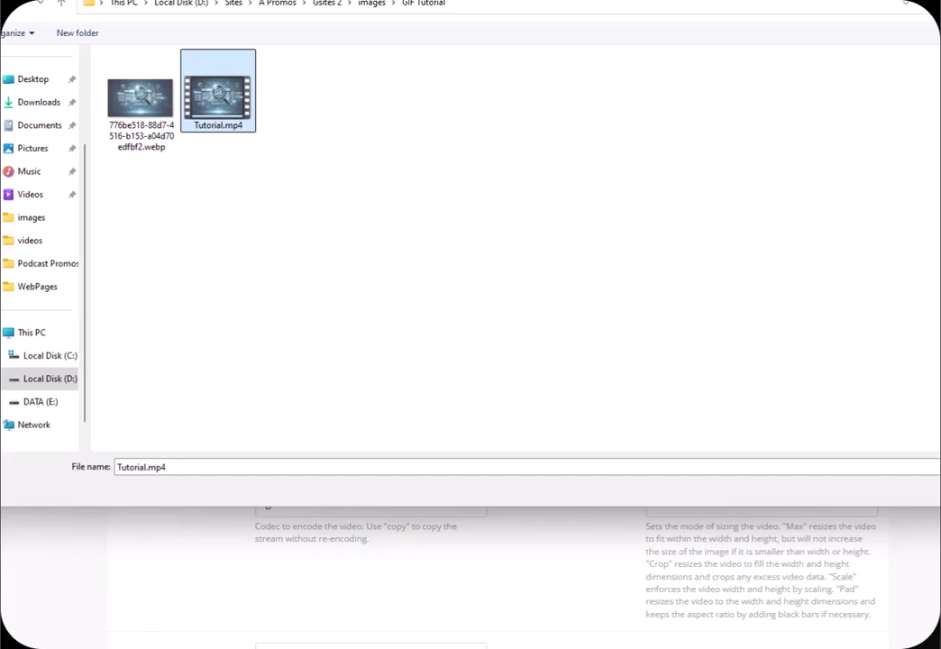
pyautogui.press('Return')
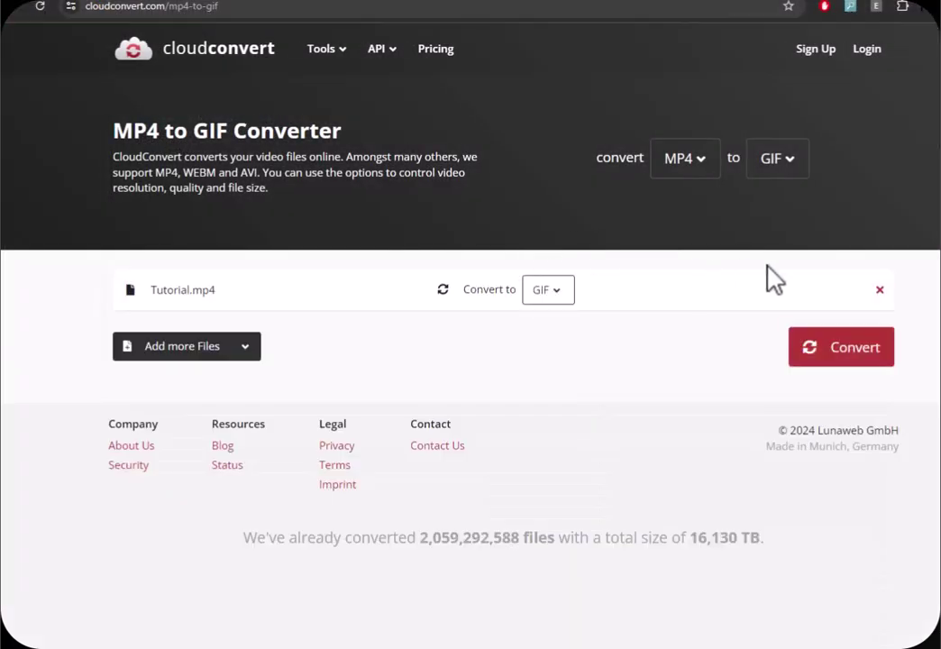
pyautogui.click(861, 357)
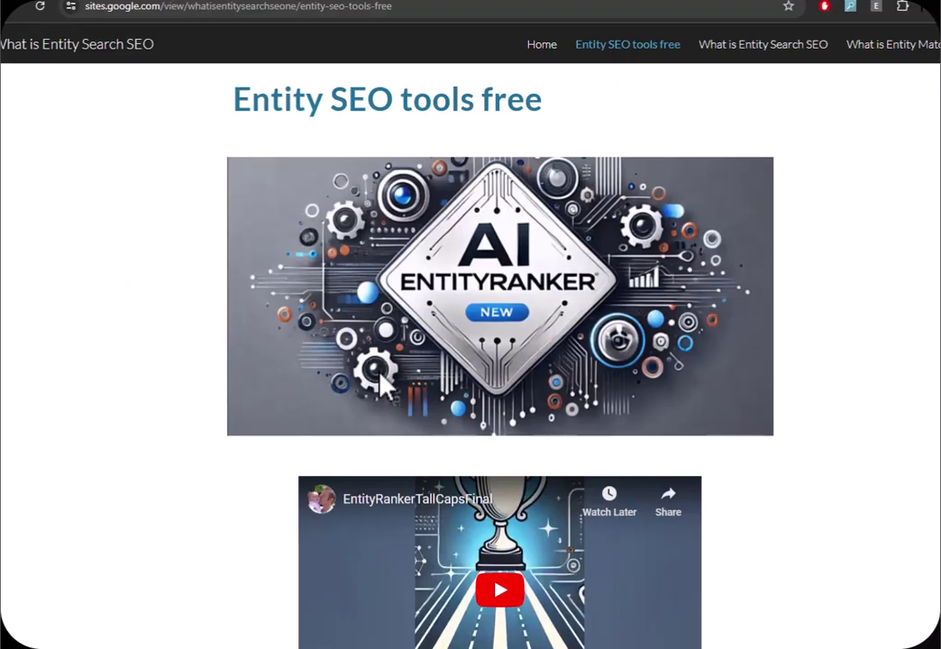
# Switch to Ezgif's video-to-GIF converter and upload Tutorial.mp4 from the GIF Tutorial folder.
pyautogui.scroll(3, 384, 384)
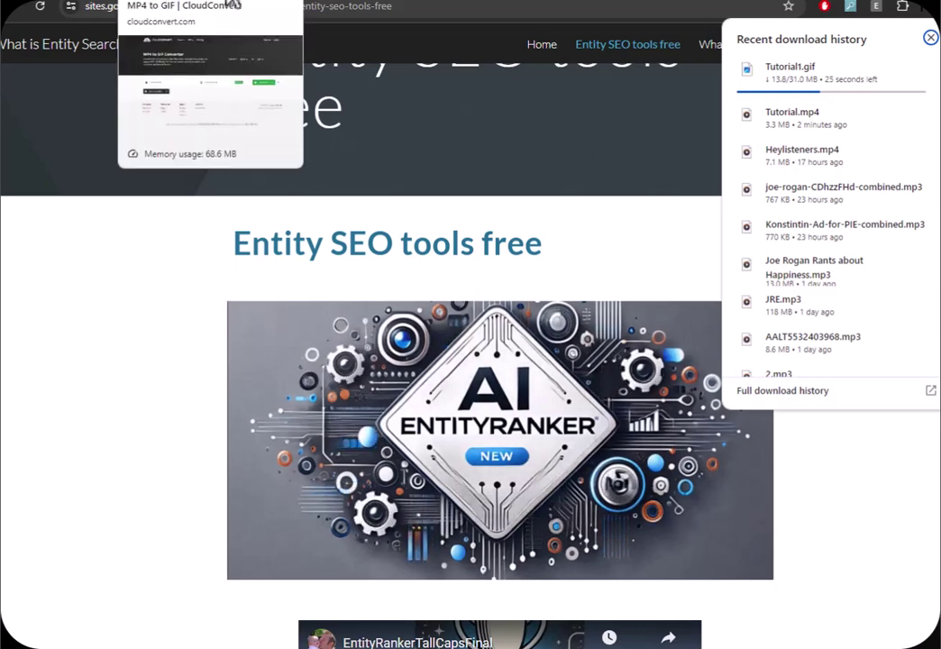
pyautogui.click(313, 3)
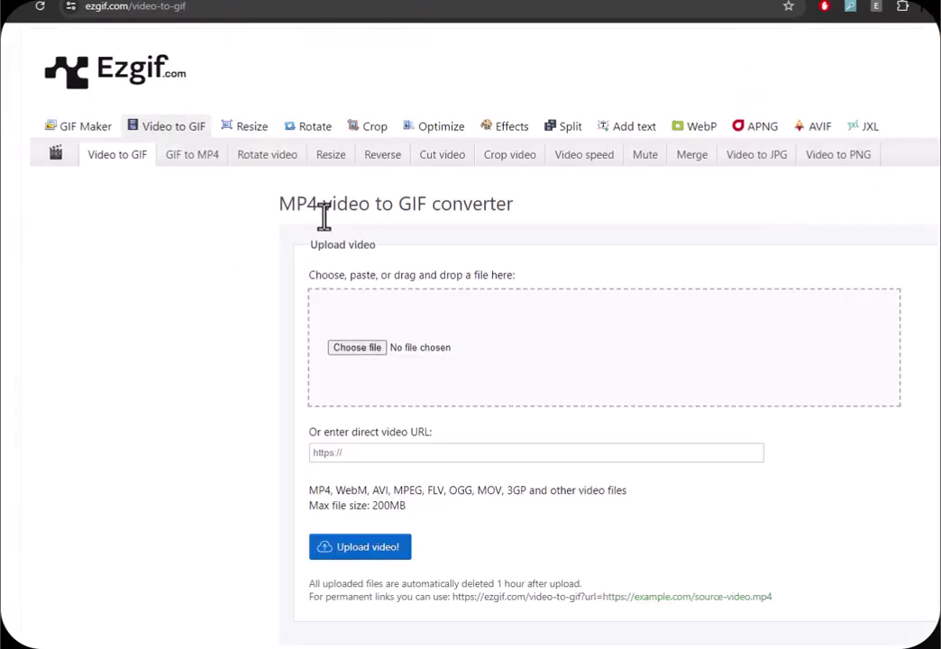
pyautogui.click(354, 350)
pyautogui.doubleClick(215, 114)
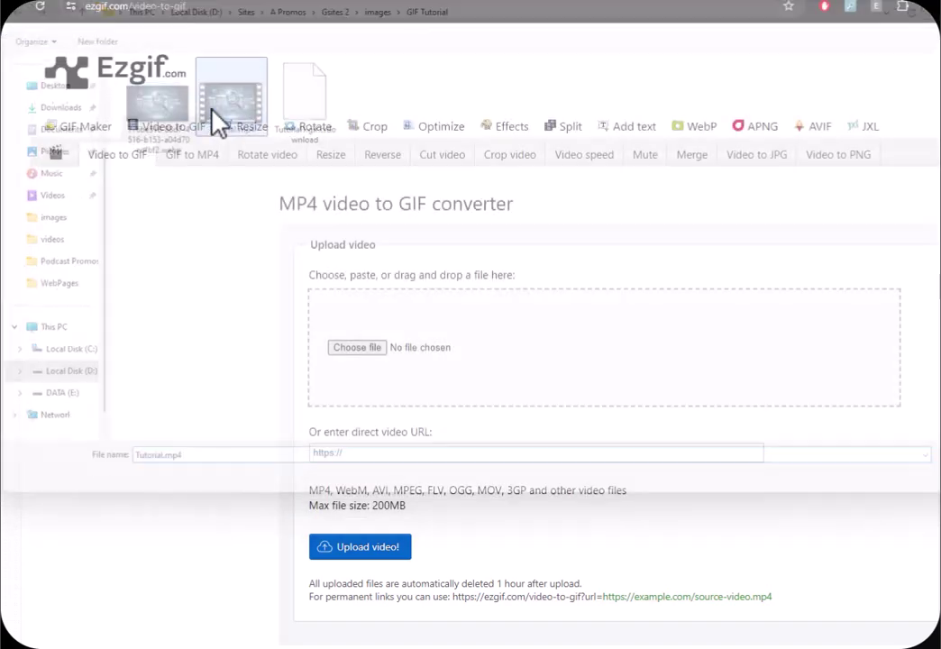
pyautogui.click(370, 548)
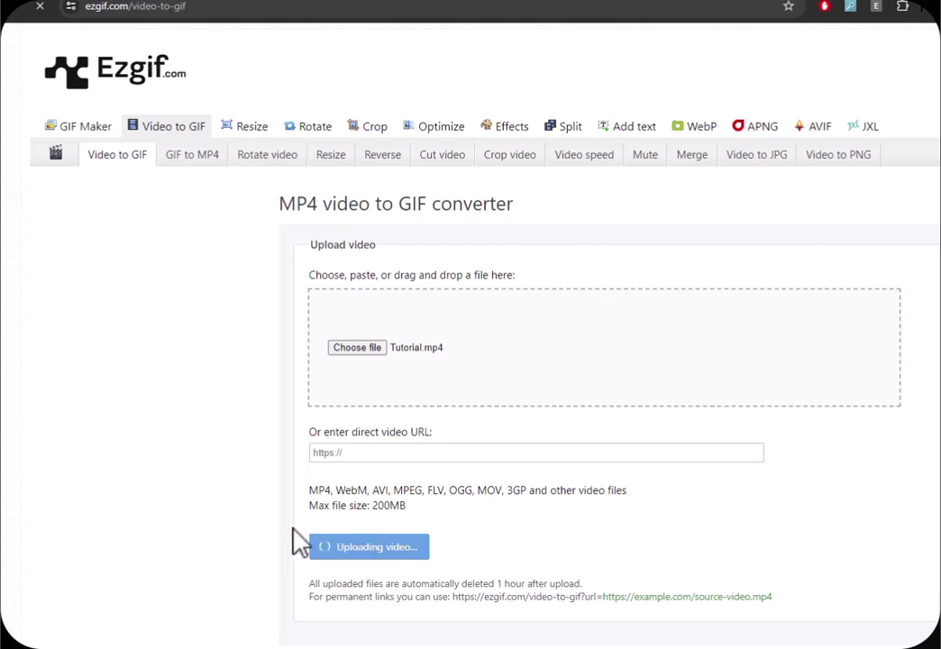
# Convert the uploaded video to GIF with size 500xAUTO, a frame rate of 5 FPS and the FFMPEG method.
pyautogui.scroll(-3, 297, 542)
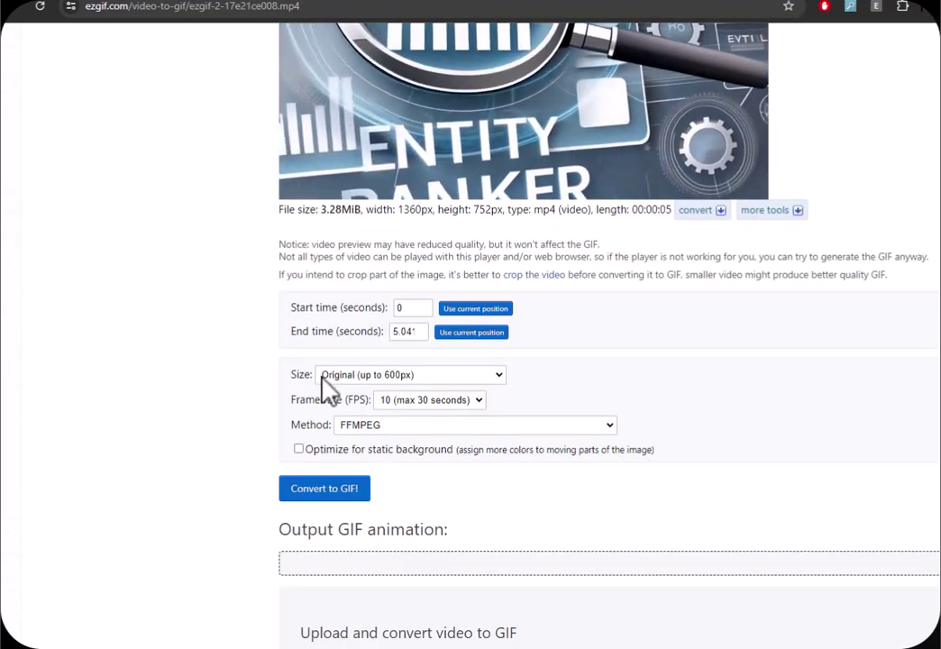
pyautogui.click(343, 377)
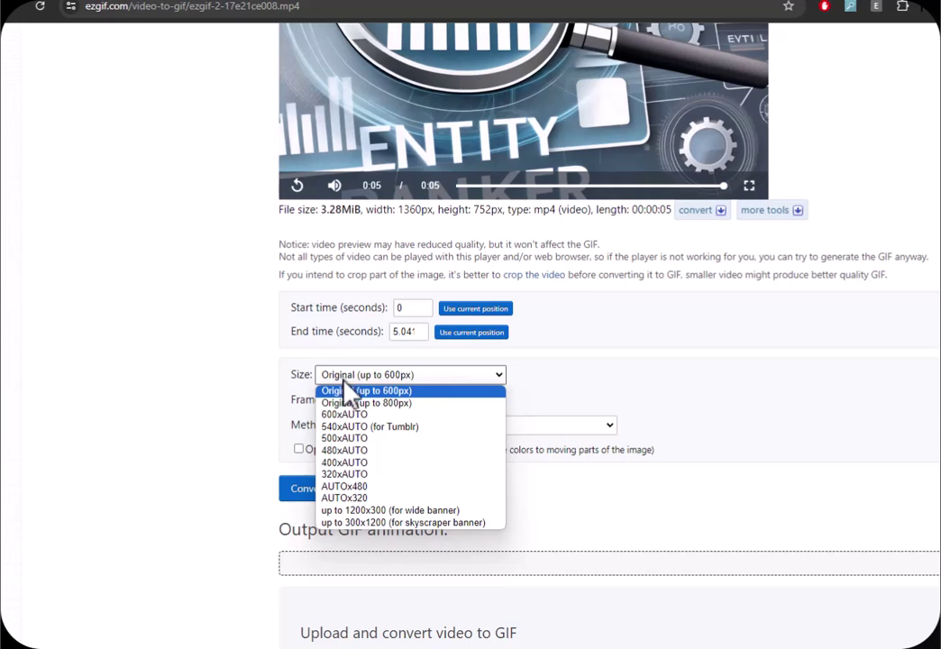
pyautogui.click(364, 441)
pyautogui.click(414, 431)
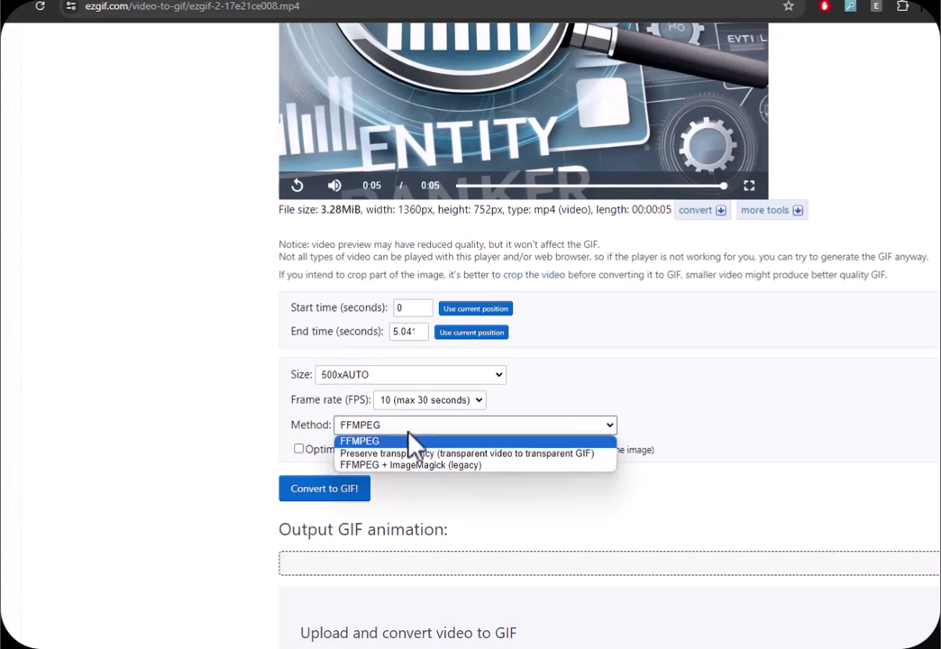
pyautogui.click(411, 441)
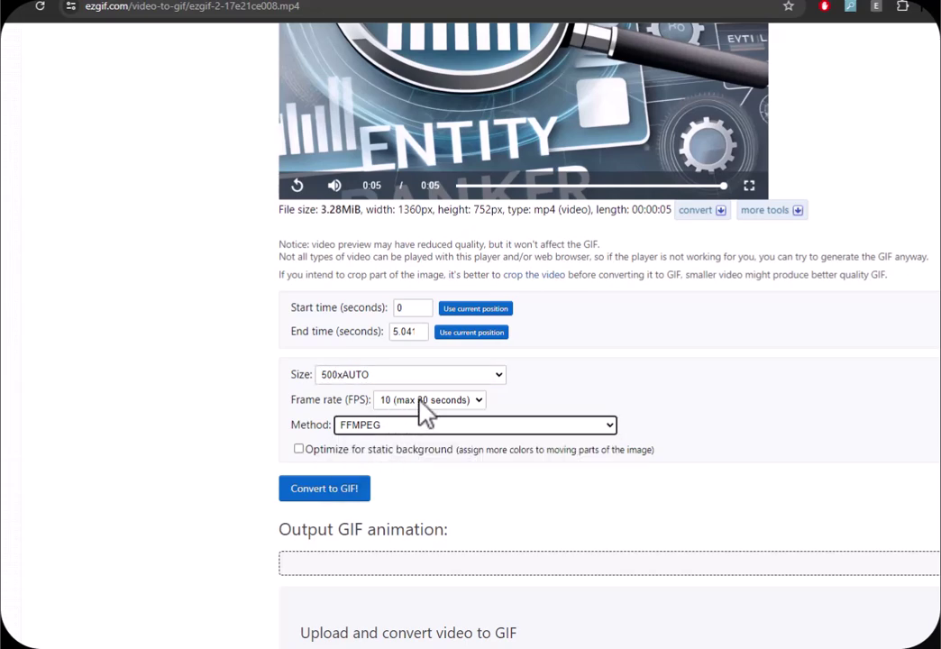
pyautogui.click(419, 403)
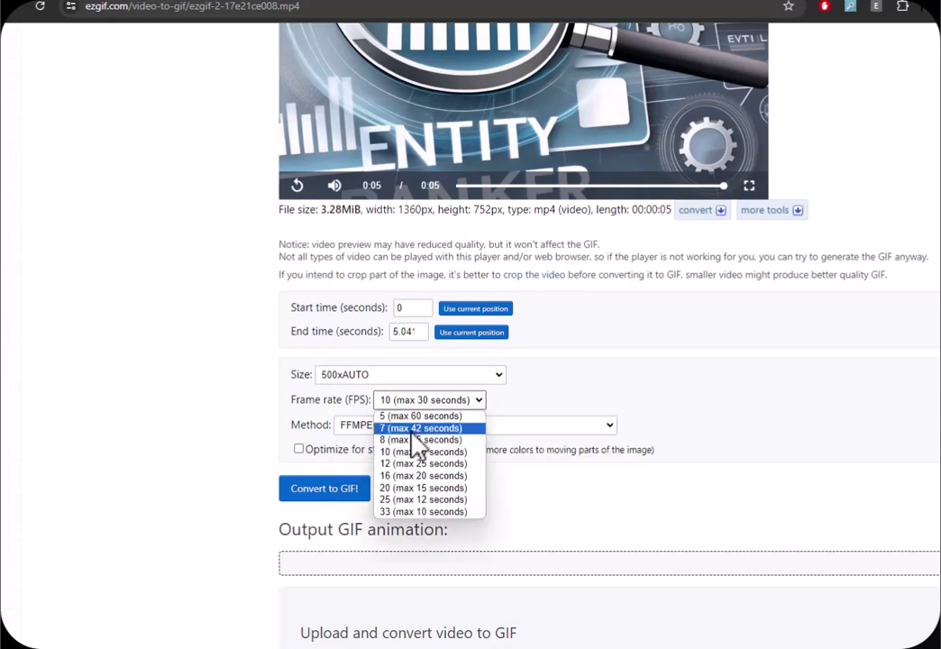
pyautogui.click(420, 415)
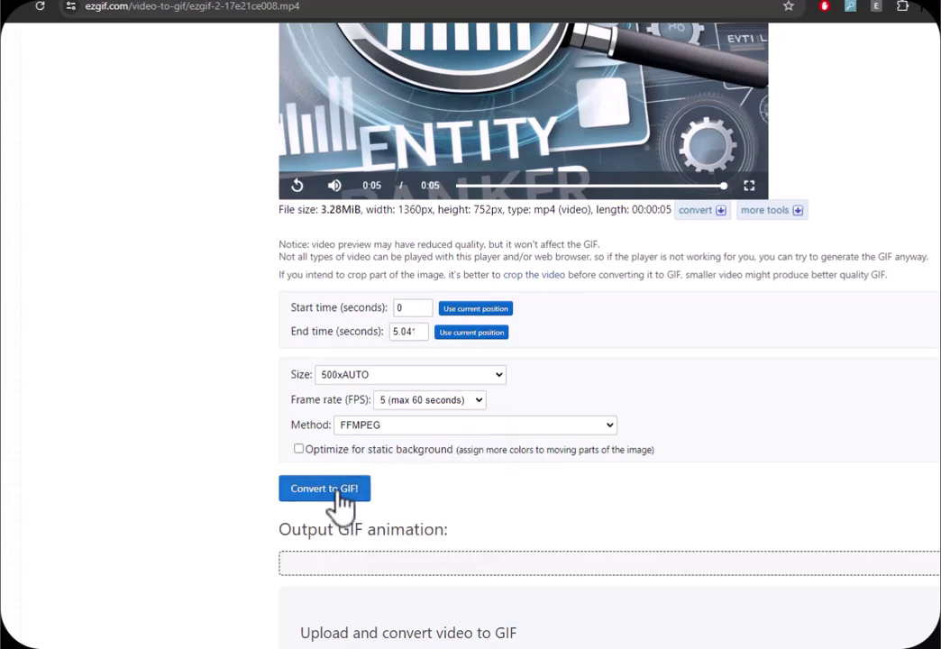
pyautogui.click(341, 503)
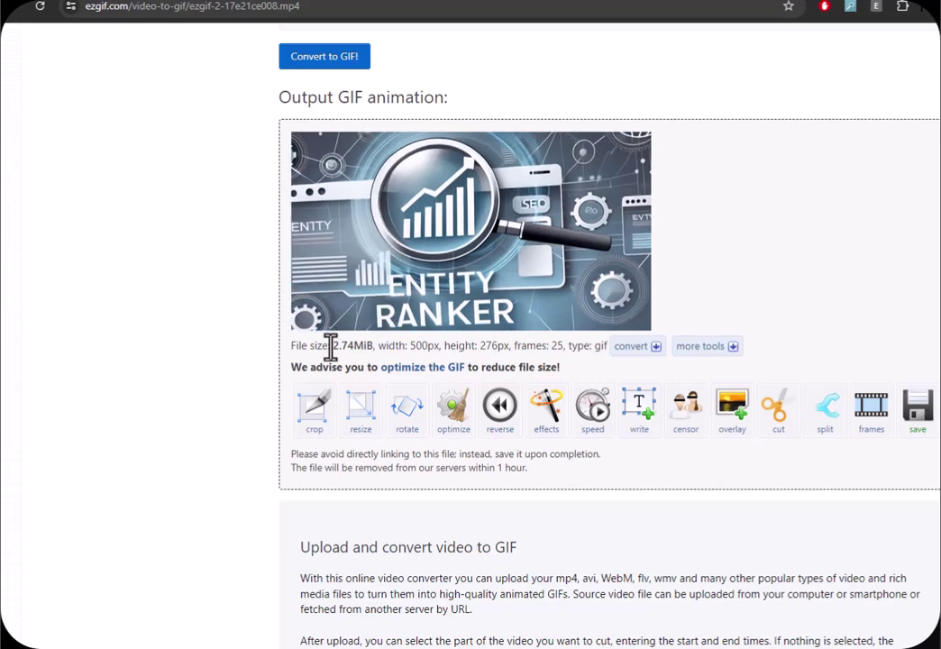
# Check the output GIF's file size and save it as Tutorial2.gif in the GIF Tutorial folder.
pyautogui.moveTo(332, 346); pyautogui.dragTo(353, 345)
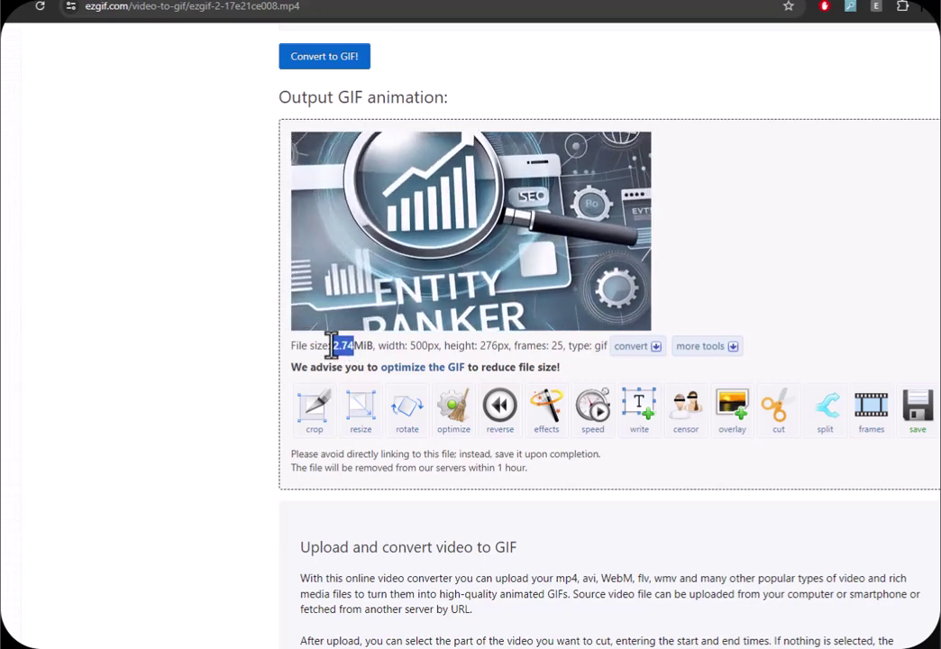
pyautogui.click(918, 417)
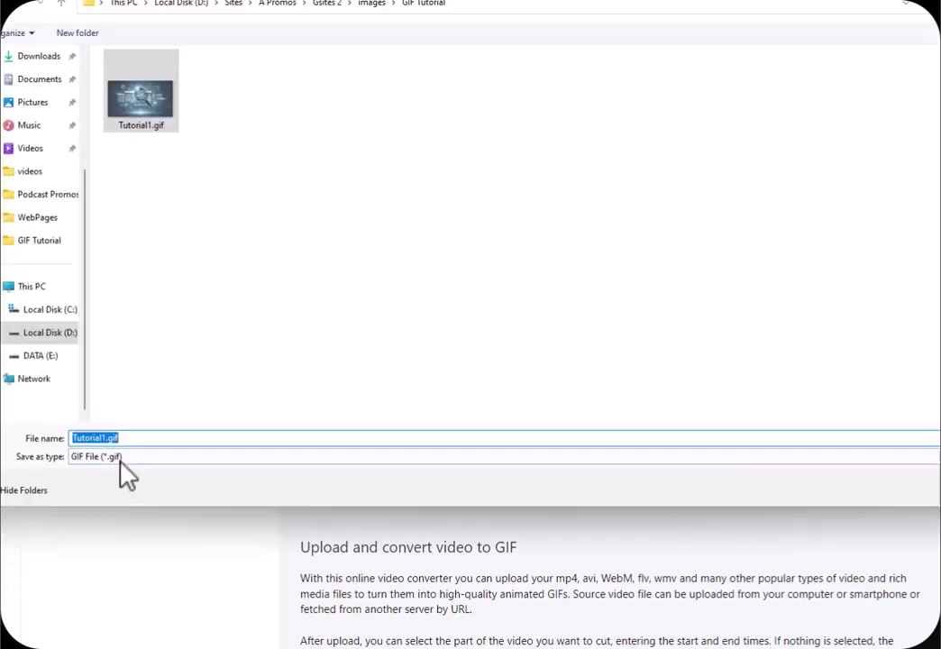
pyautogui.press('Return')
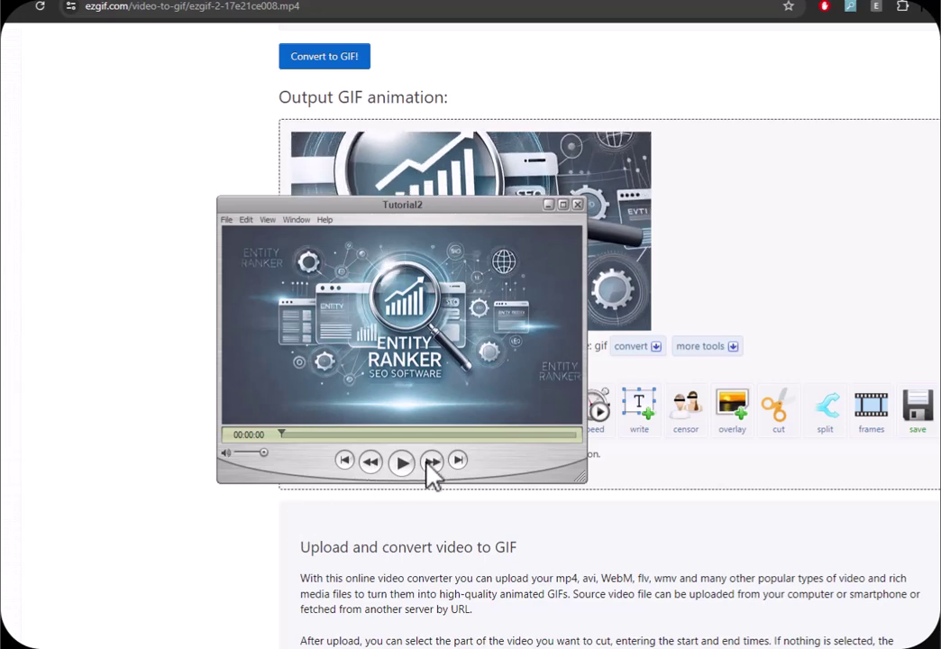
# Play Tutorial2.gif in the media player and open the file from the GIF Tutorial folder.
pyautogui.click(404, 475)
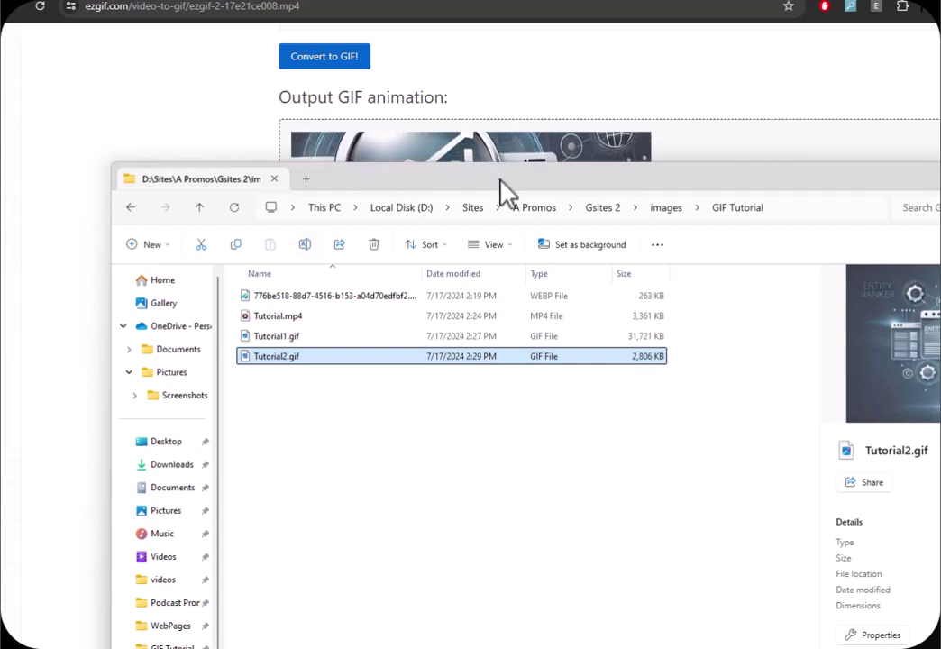
pyautogui.doubleClick(298, 357)
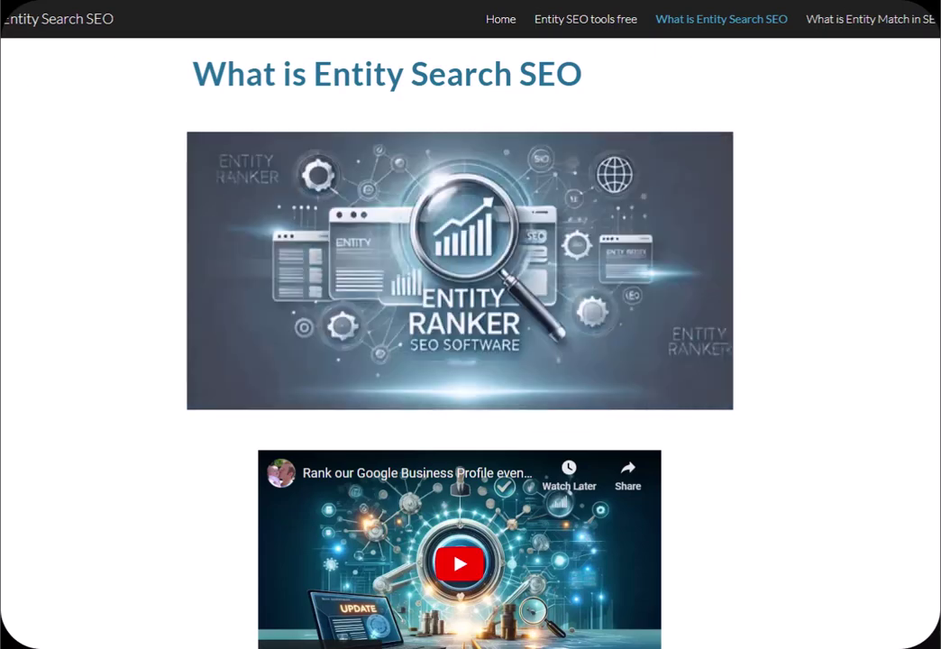
# Examine the What is Entity Search SEO page's animated banner, article, map and links, and open the site's Home page.
pyautogui.scroll(-15, 134, 361)
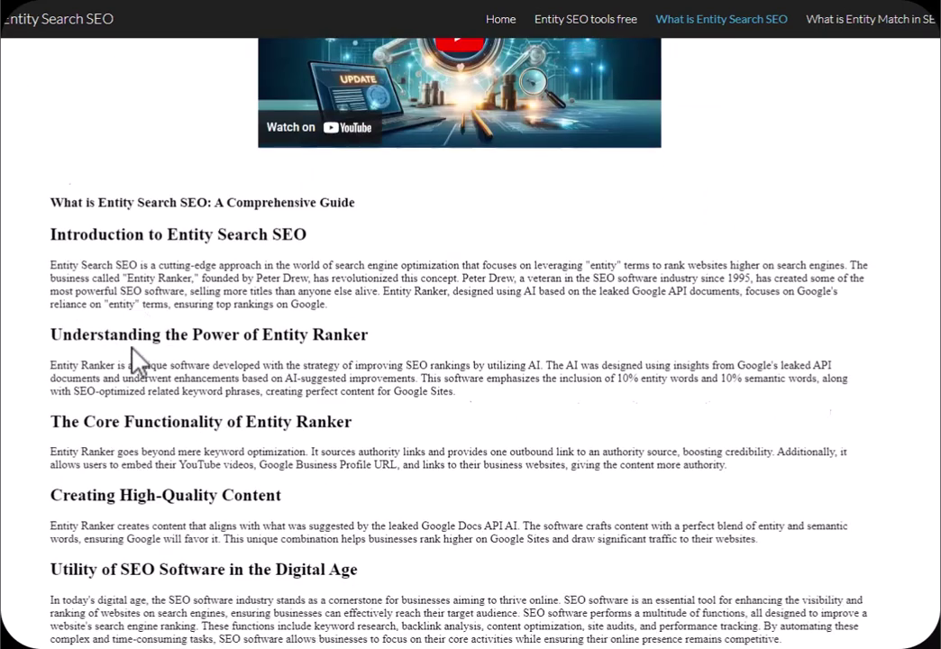
pyautogui.scroll(-20, 134, 362)
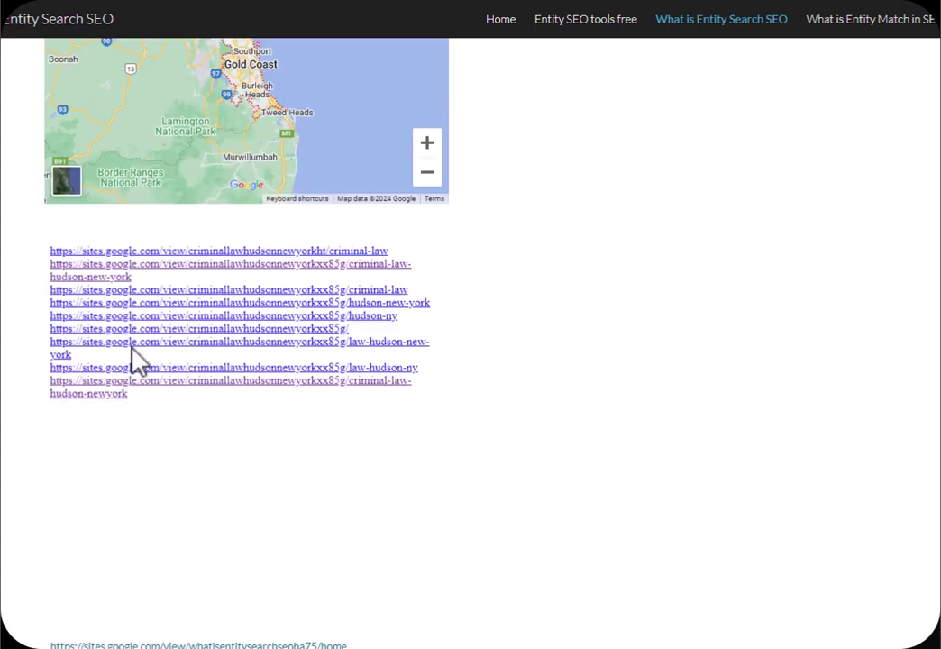
pyautogui.scroll(20, 134, 362)
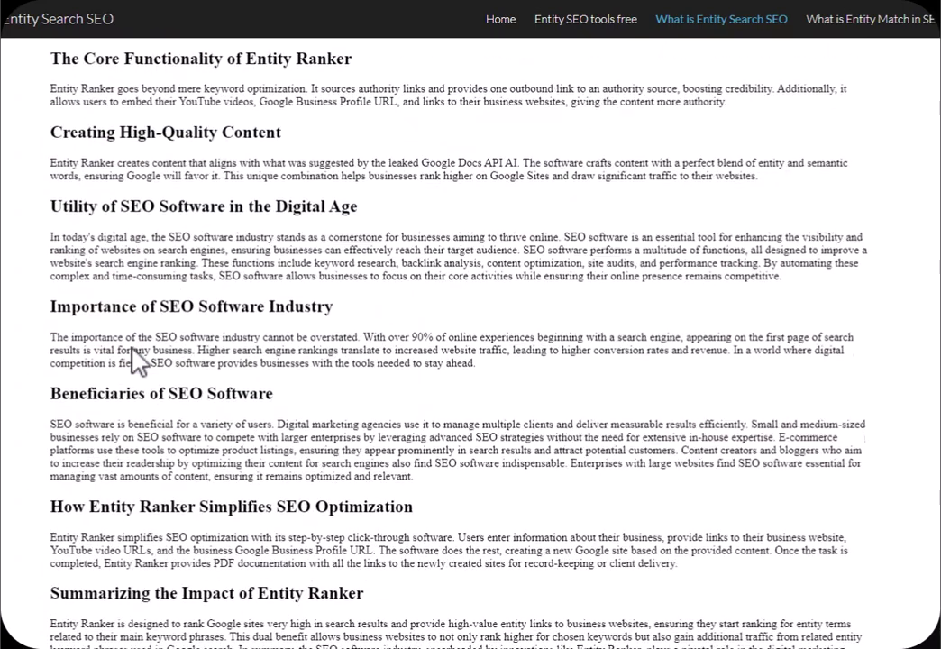
pyautogui.scroll(5, 136, 361)
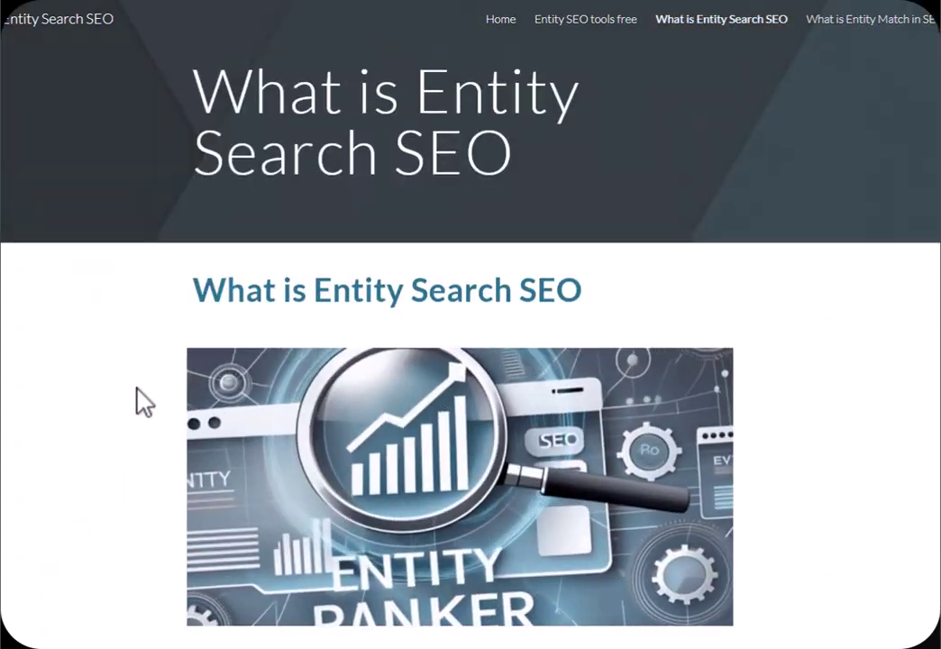
pyautogui.scroll(-1, 142, 400)
pyautogui.scroll(-2, 142, 404)
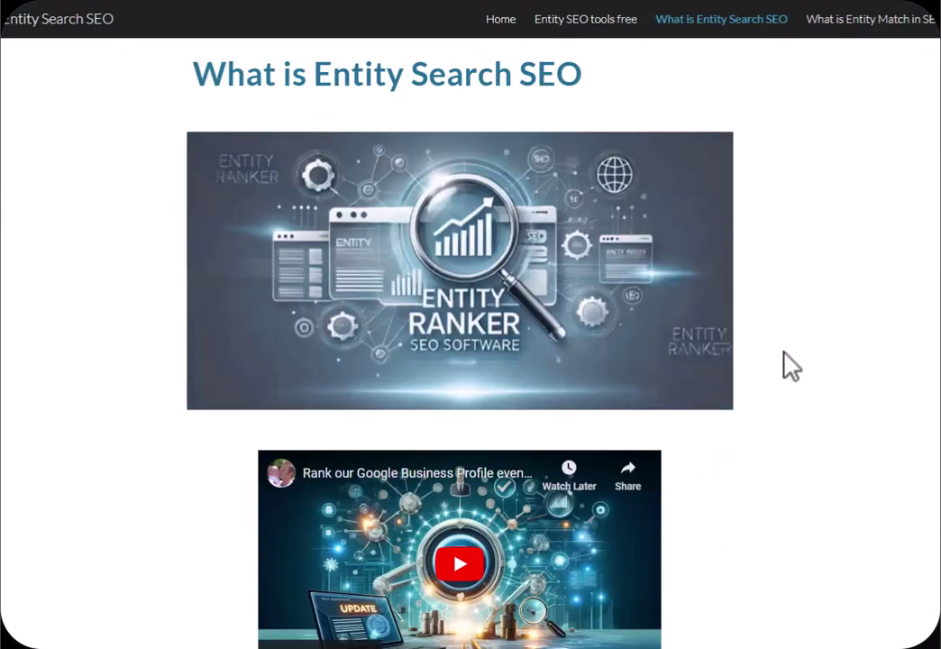
pyautogui.scroll(2, 835, 267)
pyautogui.scroll(1, 816, 368)
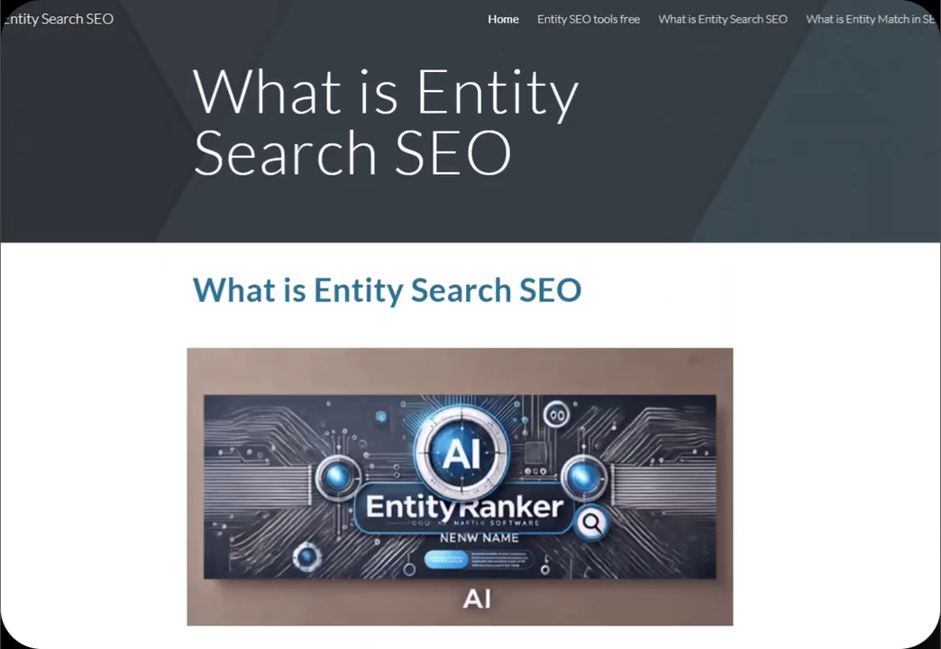
# Review the Home page's animated banner, embedded video and article, including the Comprehensive SEO Reporting section, and return to the banner.
pyautogui.scroll(-2, 816, 368)
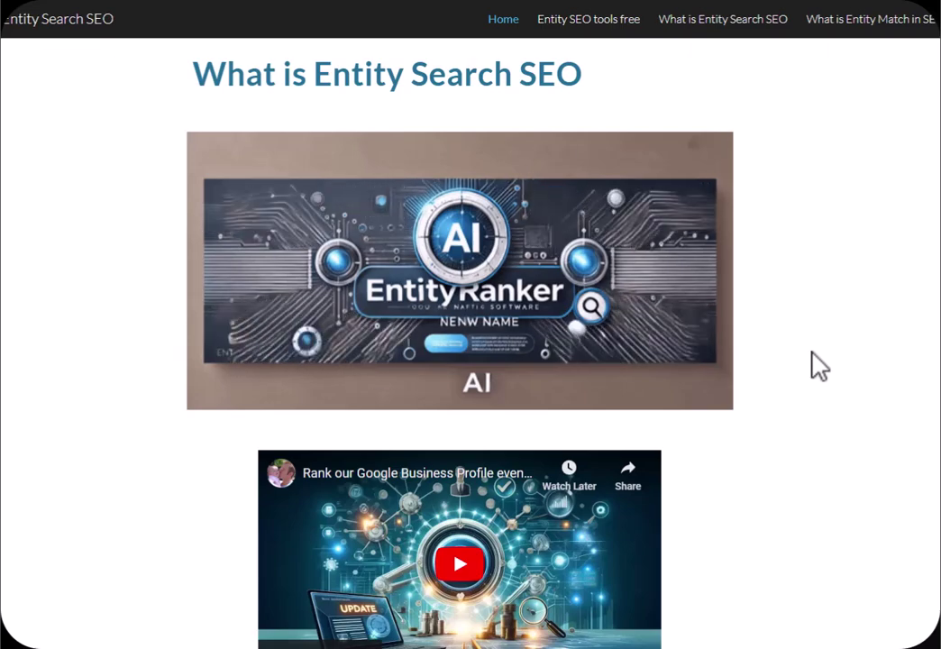
pyautogui.scroll(-5, 816, 365)
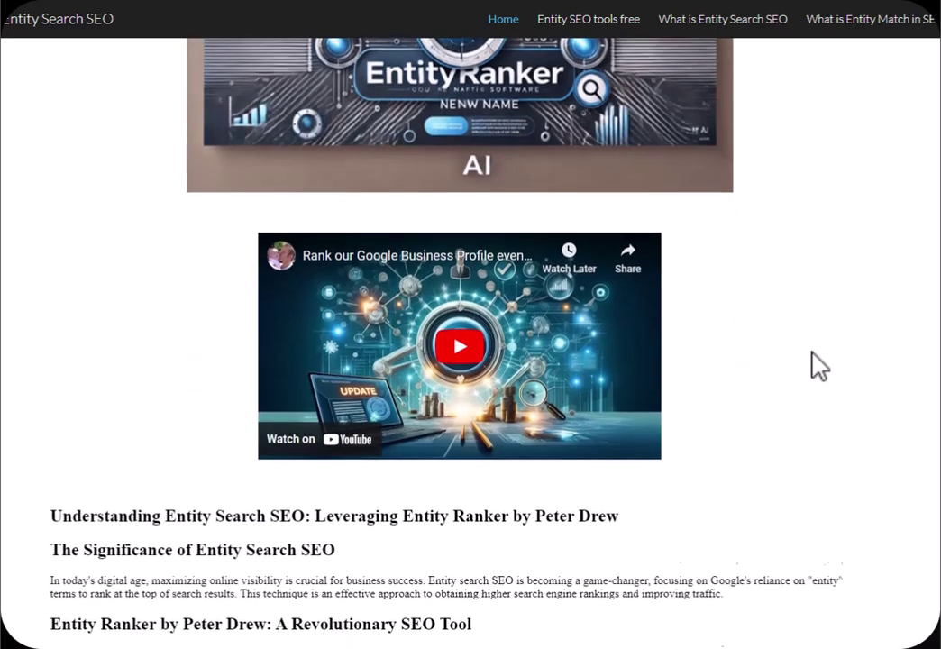
pyautogui.scroll(-9, 816, 365)
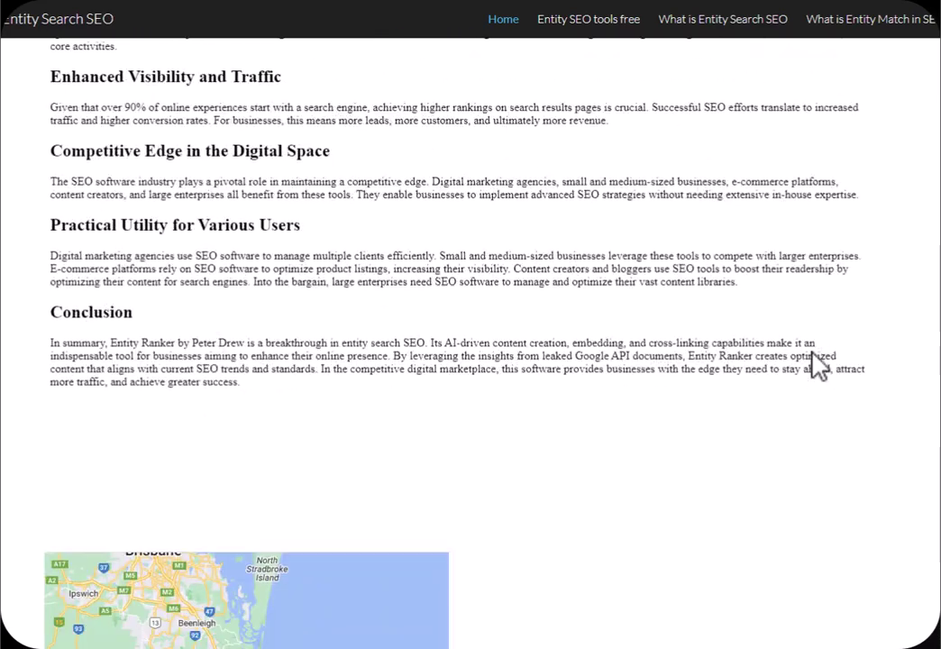
pyautogui.scroll(3, 760, 362)
pyautogui.tripleClick(199, 202)
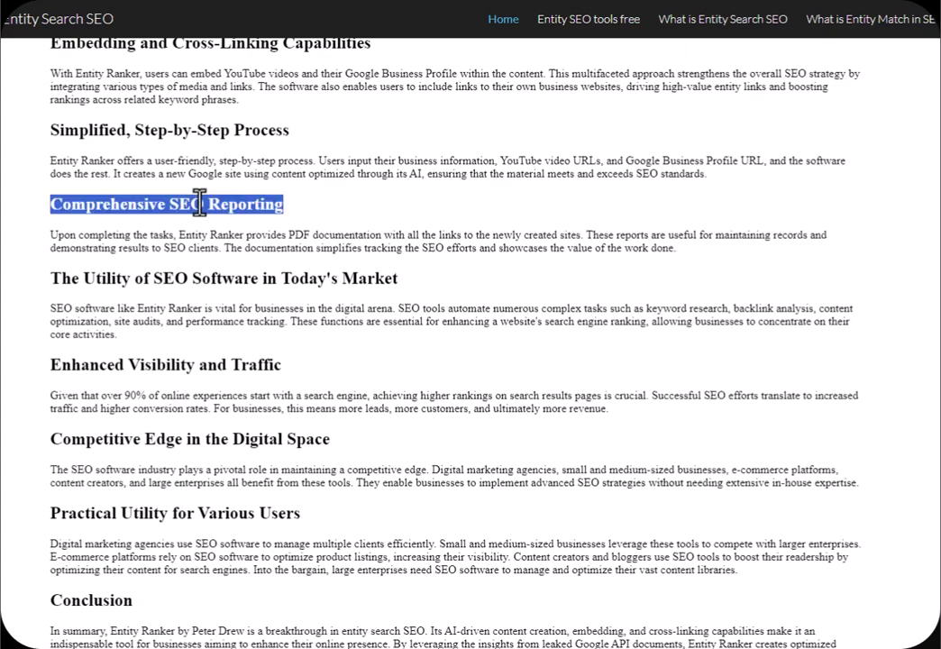
pyautogui.click(452, 240)
pyautogui.scroll(15, 541, 306)
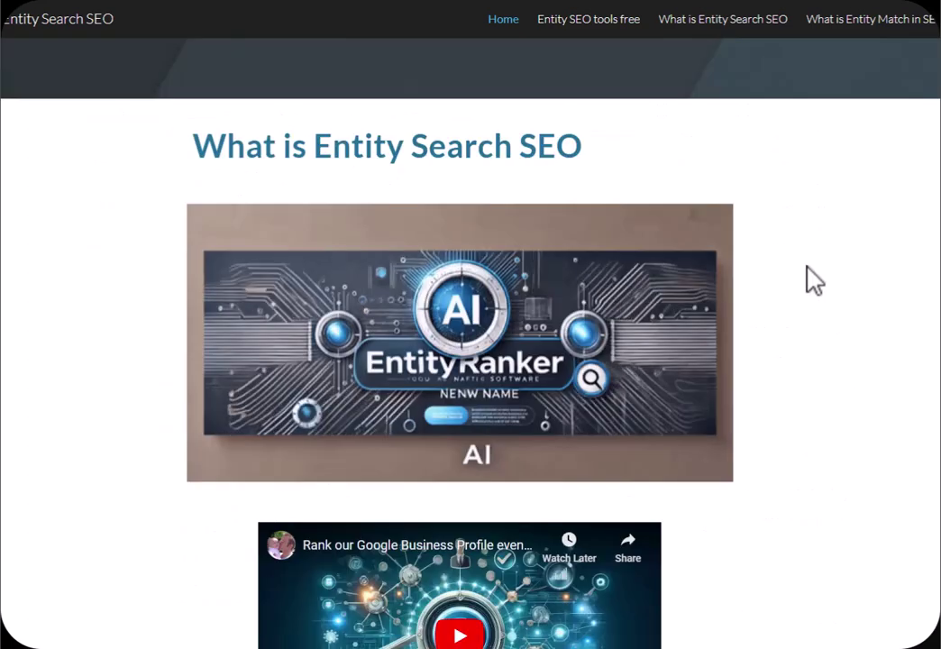